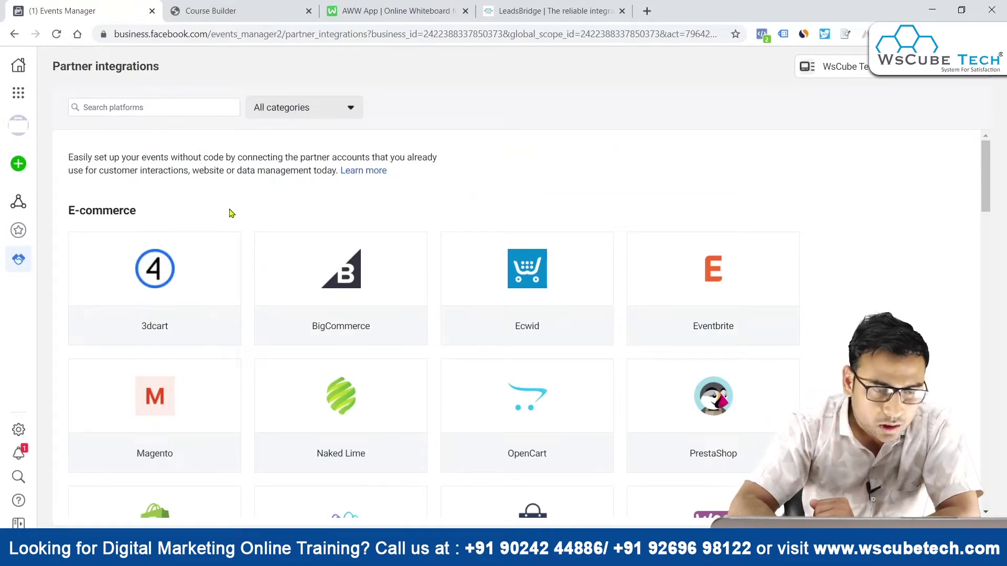
- Scroll through the partner categories and open LeadsBridge under Data connection platforms
{"action": "scroll", "coordinate": [290, 361], "scroll_direction": "down", "scroll_amount": 6}
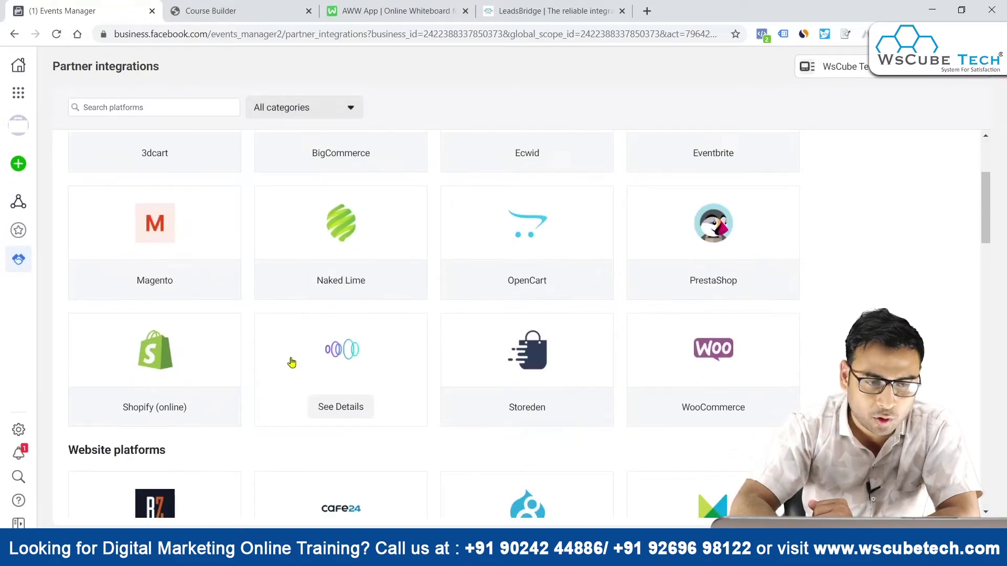
{"action": "scroll", "coordinate": [222, 362], "scroll_direction": "down", "scroll_amount": 9}
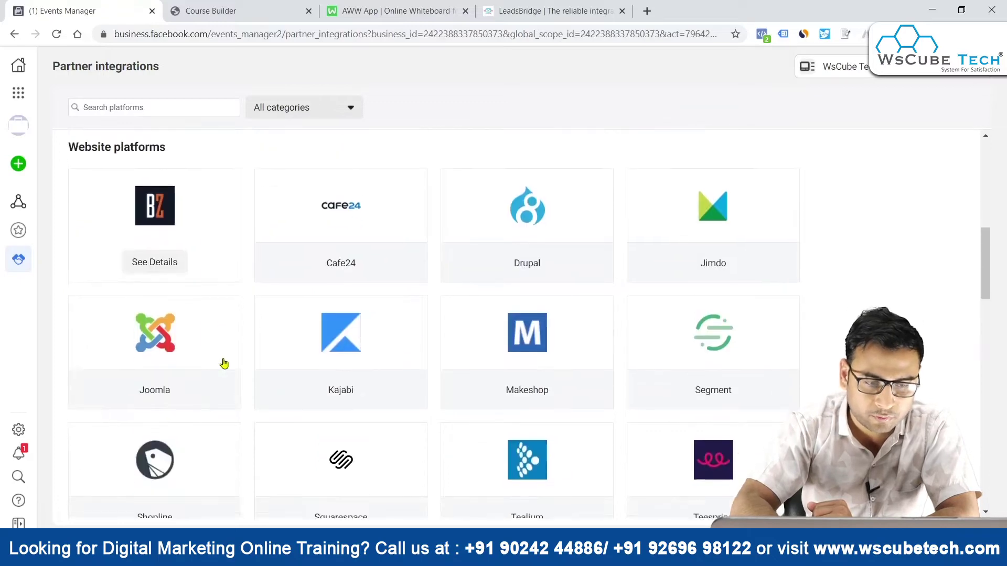
{"action": "scroll", "coordinate": [224, 362], "scroll_direction": "down", "scroll_amount": 2}
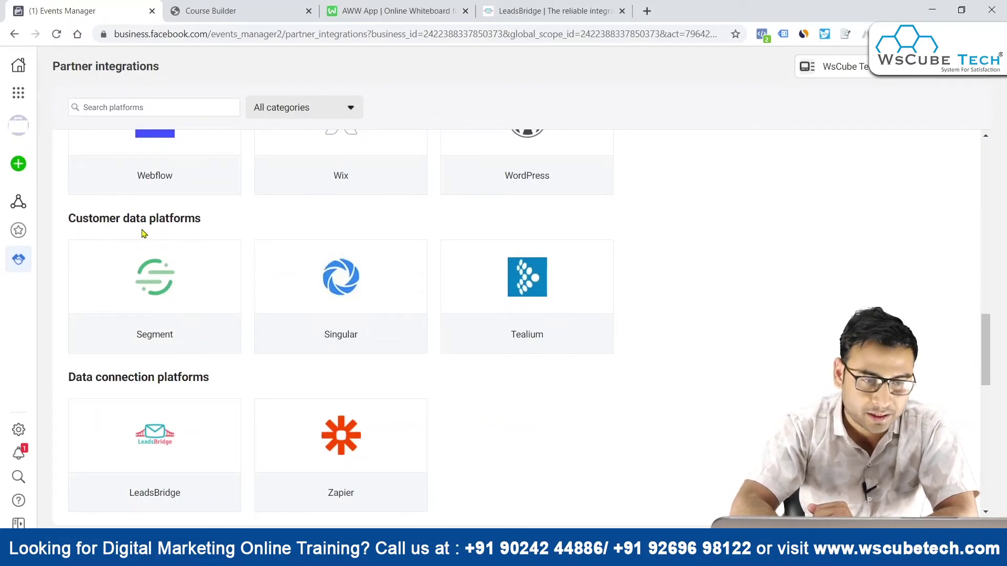
{"action": "scroll", "coordinate": [183, 384], "scroll_direction": "down", "scroll_amount": 2}
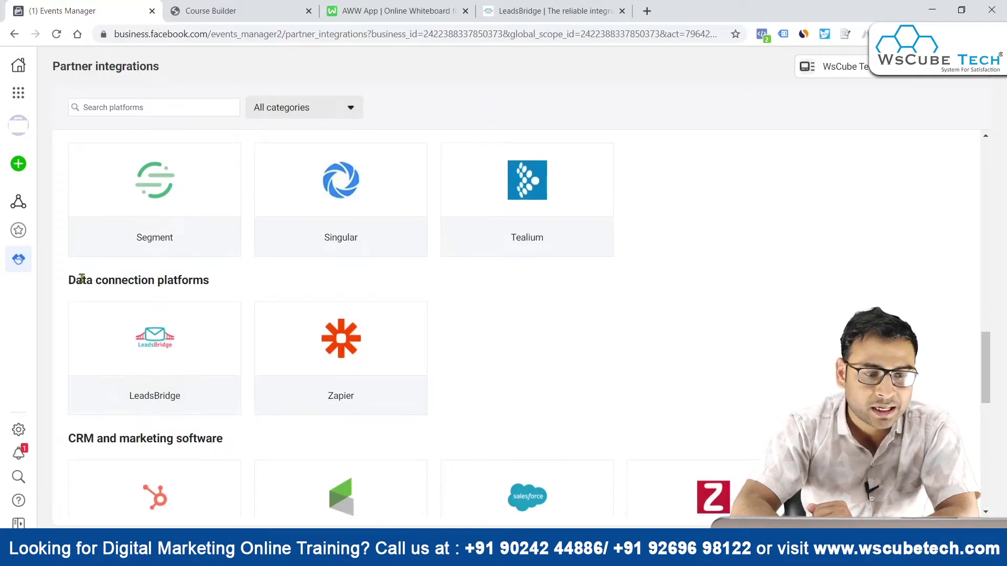
{"action": "scroll", "coordinate": [397, 278], "scroll_direction": "down", "scroll_amount": 3}
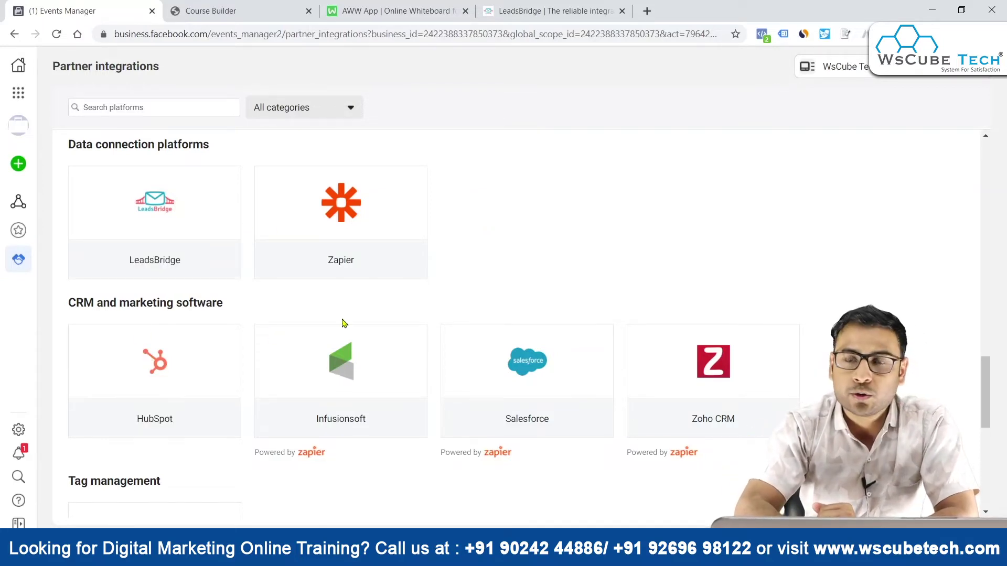
{"action": "scroll", "coordinate": [343, 322], "scroll_direction": "down", "scroll_amount": 2}
{"action": "scroll", "coordinate": [342, 323], "scroll_direction": "down", "scroll_amount": 4}
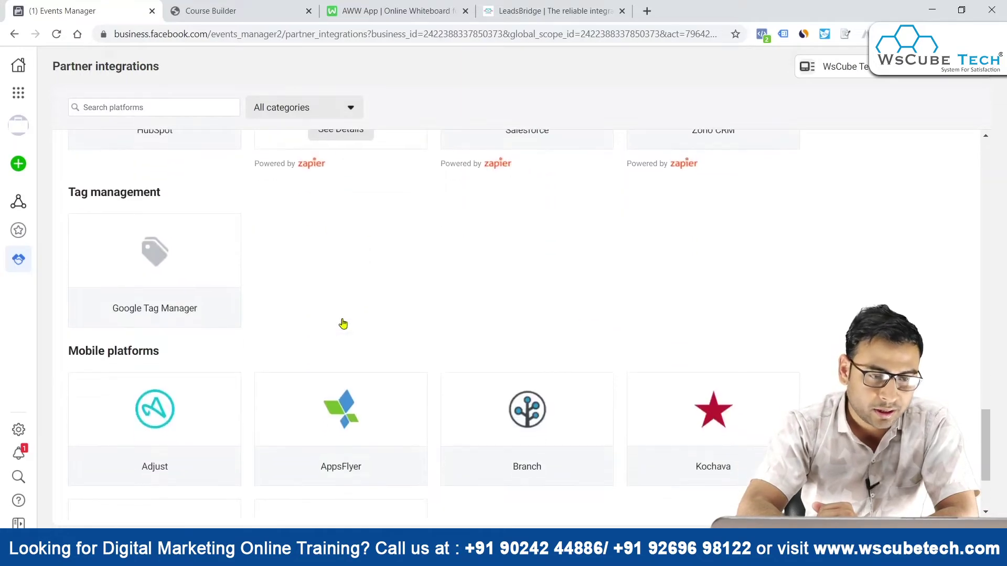
{"action": "scroll", "coordinate": [284, 353], "scroll_direction": "down", "scroll_amount": 3}
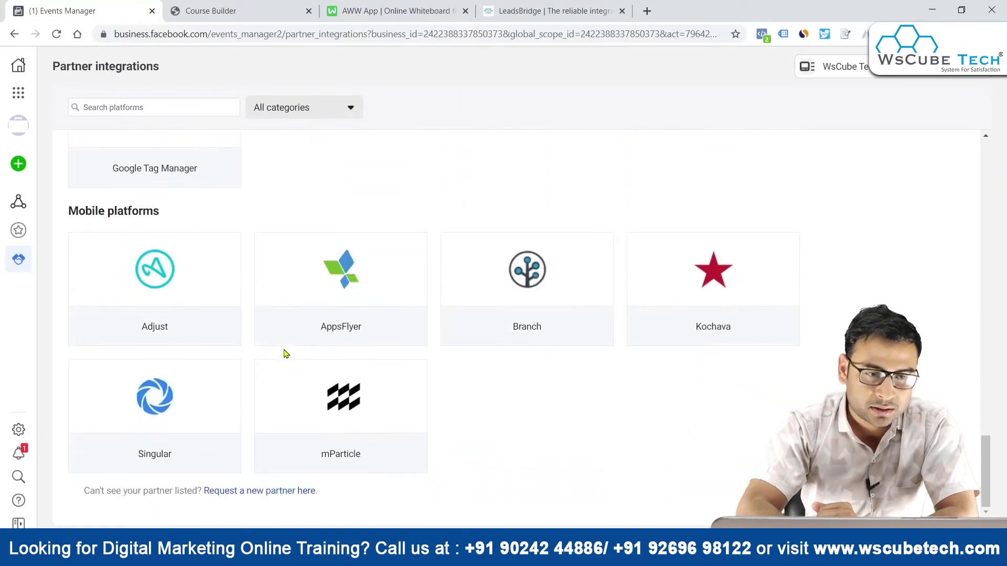
{"action": "scroll", "coordinate": [456, 435], "scroll_direction": "up", "scroll_amount": 15}
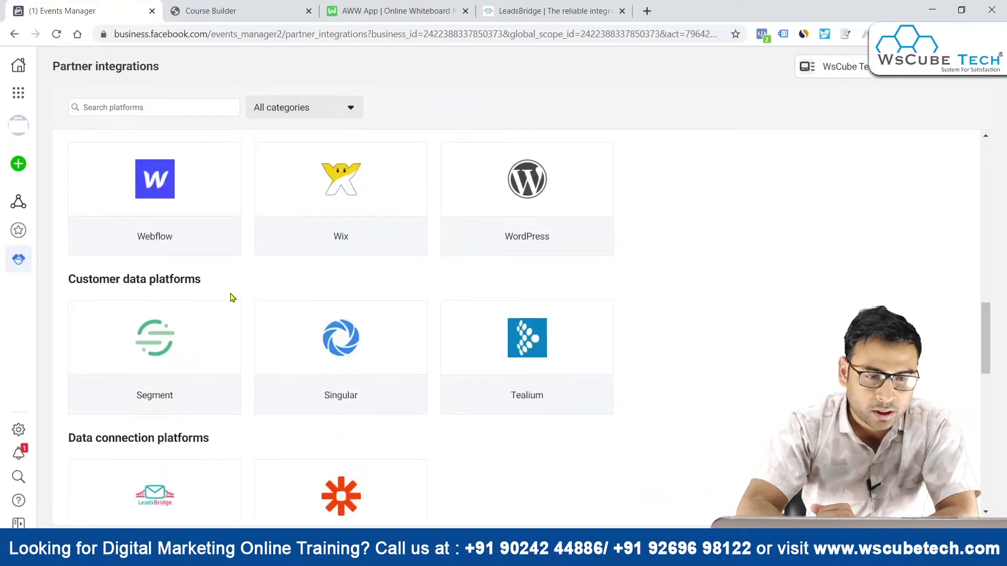
{"action": "scroll", "coordinate": [229, 295], "scroll_direction": "down", "scroll_amount": 3}
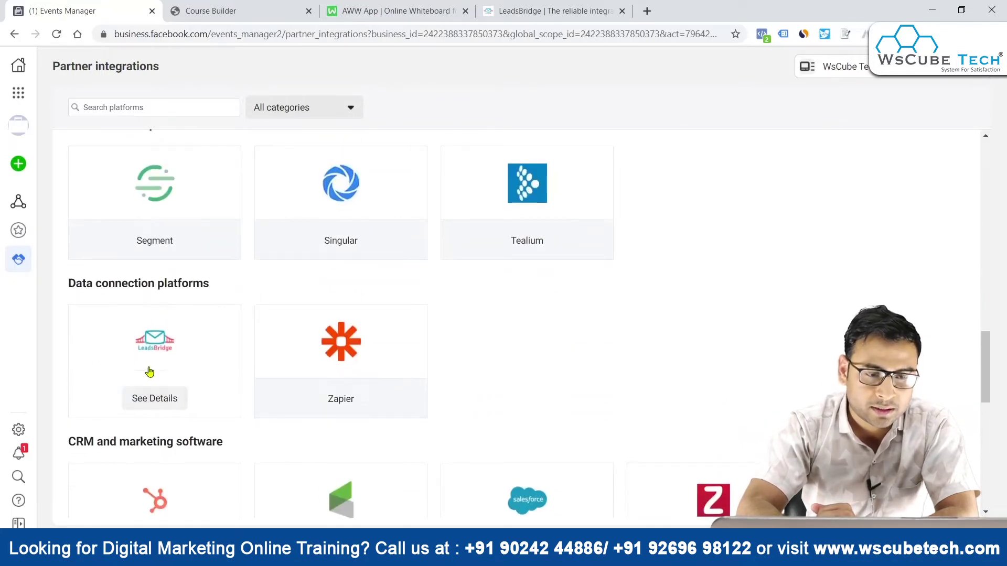
{"action": "left_click", "coordinate": [149, 370]}
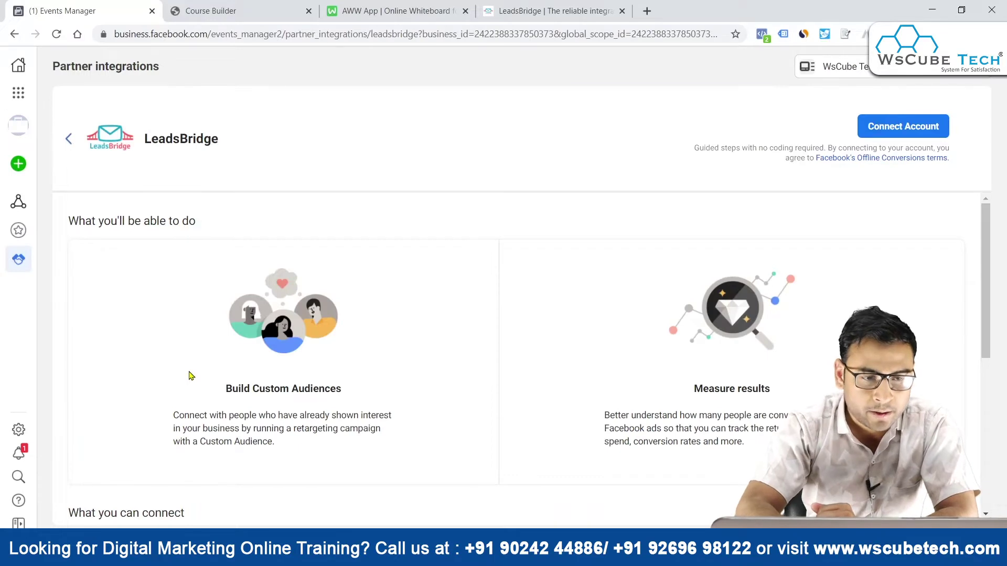
{"action": "scroll", "coordinate": [352, 299], "scroll_direction": "down", "scroll_amount": 2}
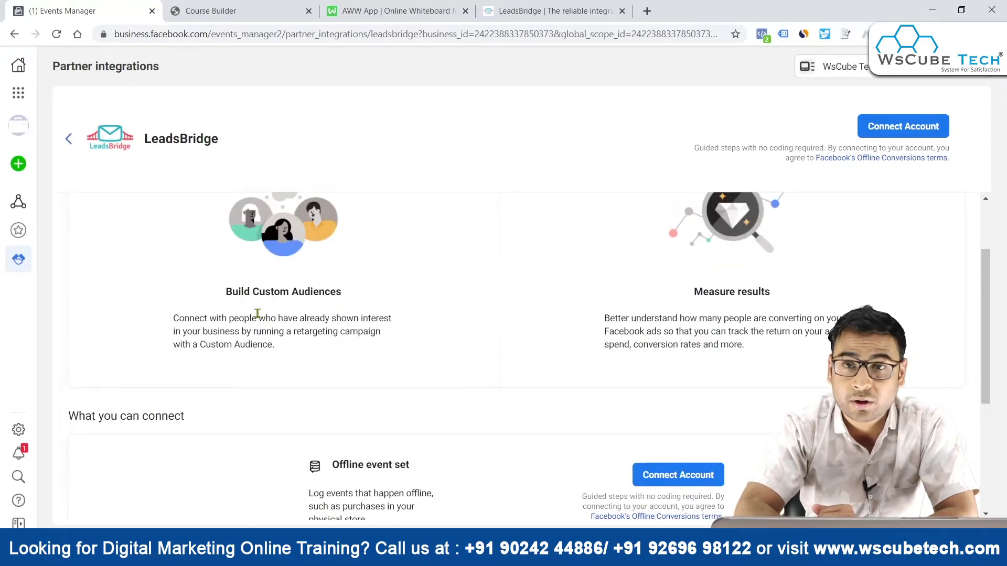
{"action": "scroll", "coordinate": [258, 316], "scroll_direction": "up", "scroll_amount": 2}
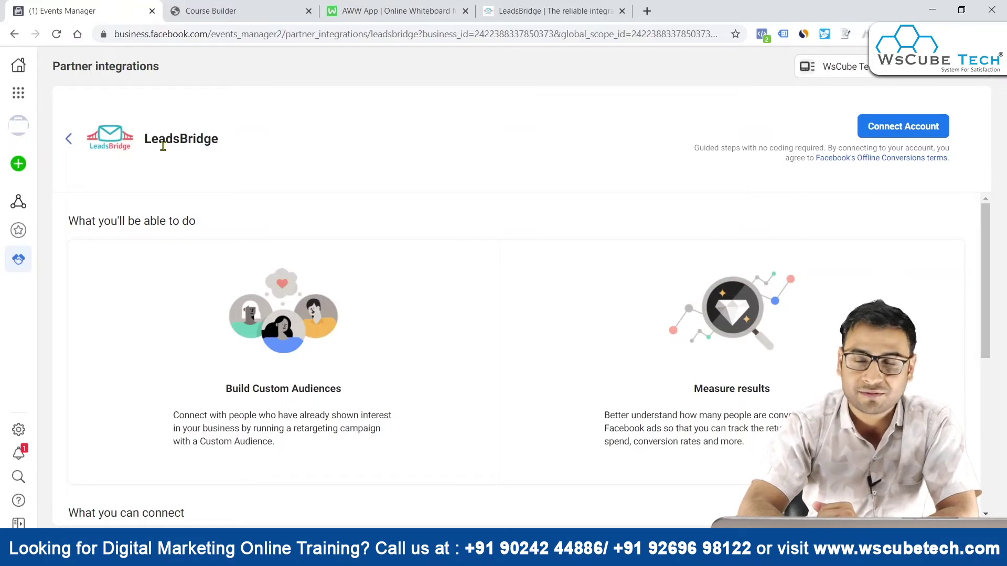
{"action": "scroll", "coordinate": [337, 386], "scroll_direction": "down", "scroll_amount": 2}
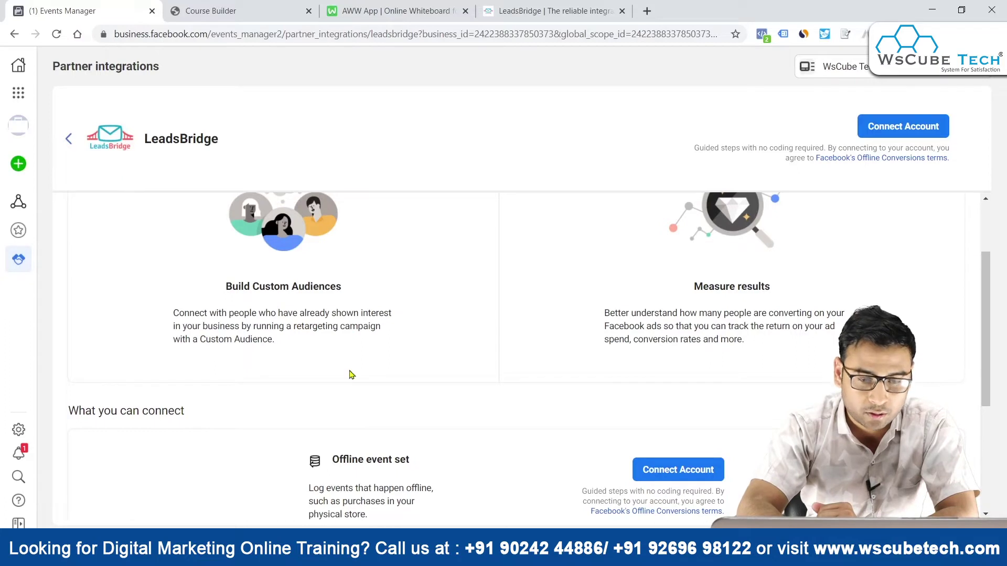
{"action": "scroll", "coordinate": [351, 374], "scroll_direction": "down", "scroll_amount": 3}
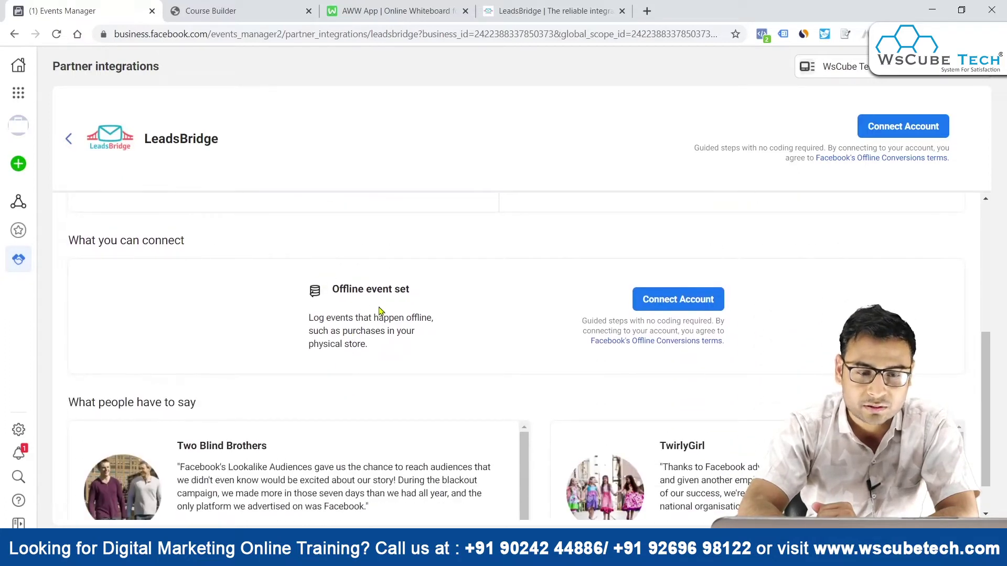
{"action": "left_click_drag", "start_coordinate": [313, 317], "coordinate": [361, 332]}
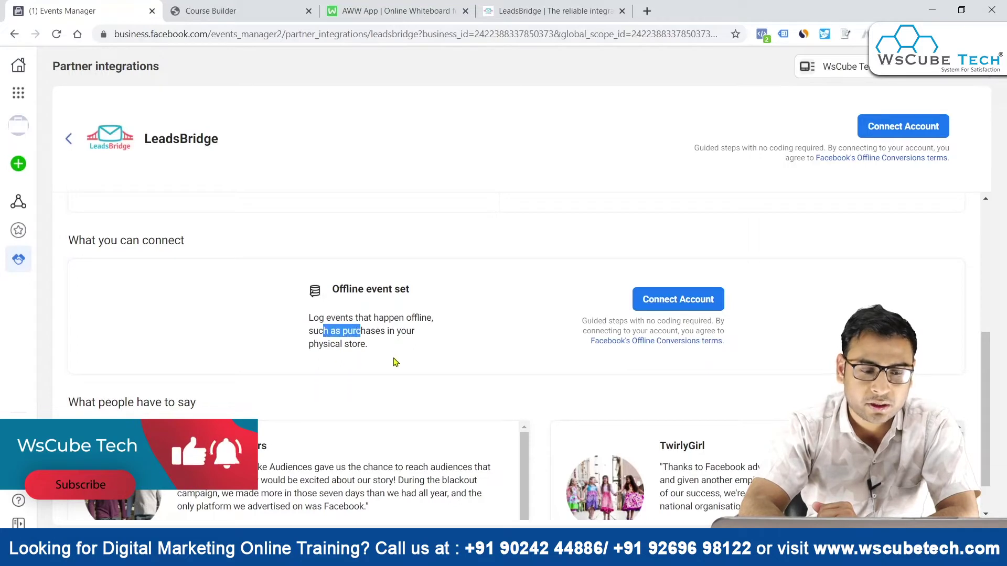
{"action": "scroll", "coordinate": [395, 360], "scroll_direction": "down", "scroll_amount": 1}
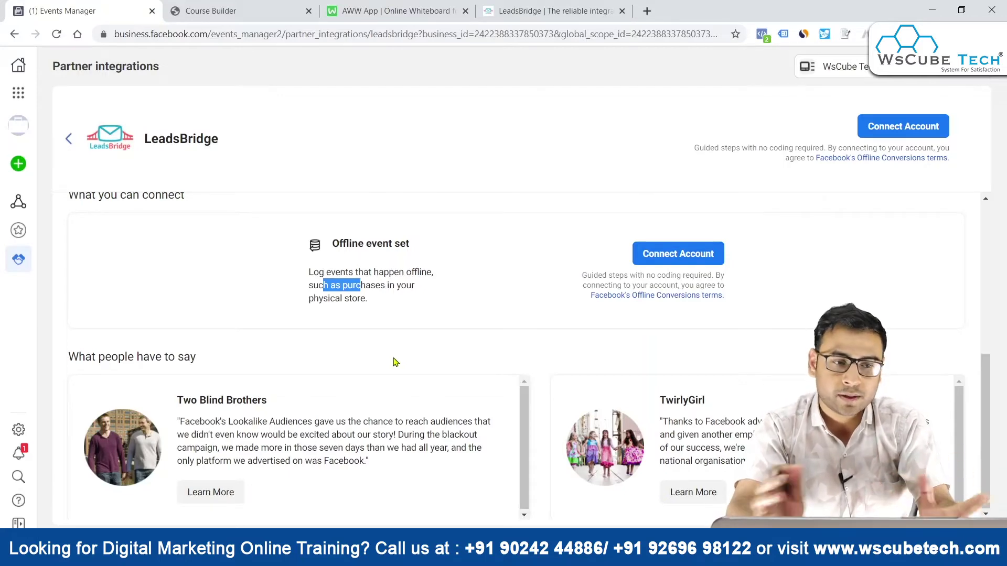
{"action": "left_click", "coordinate": [534, 7]}
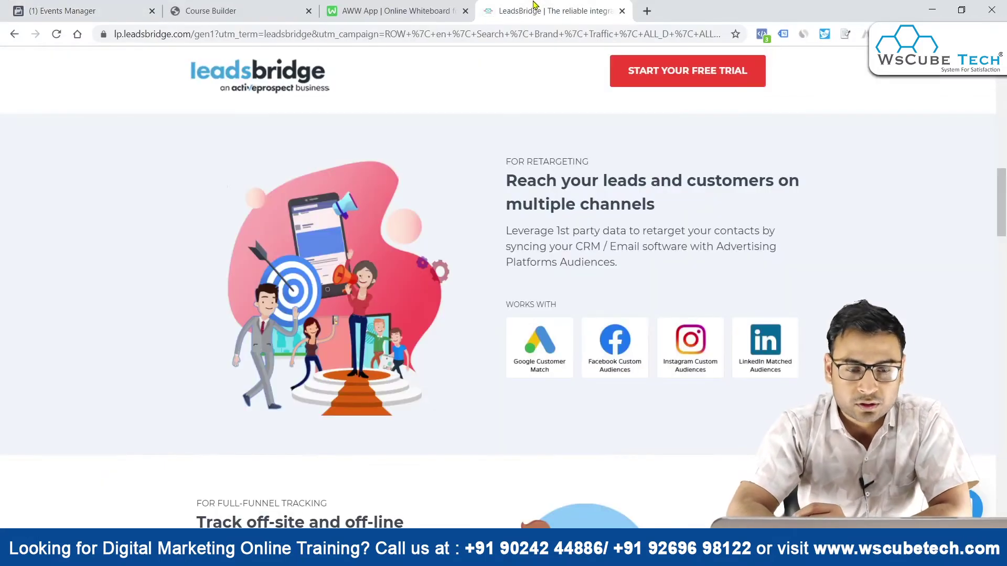
{"action": "scroll", "coordinate": [414, 263], "scroll_direction": "down", "scroll_amount": 1}
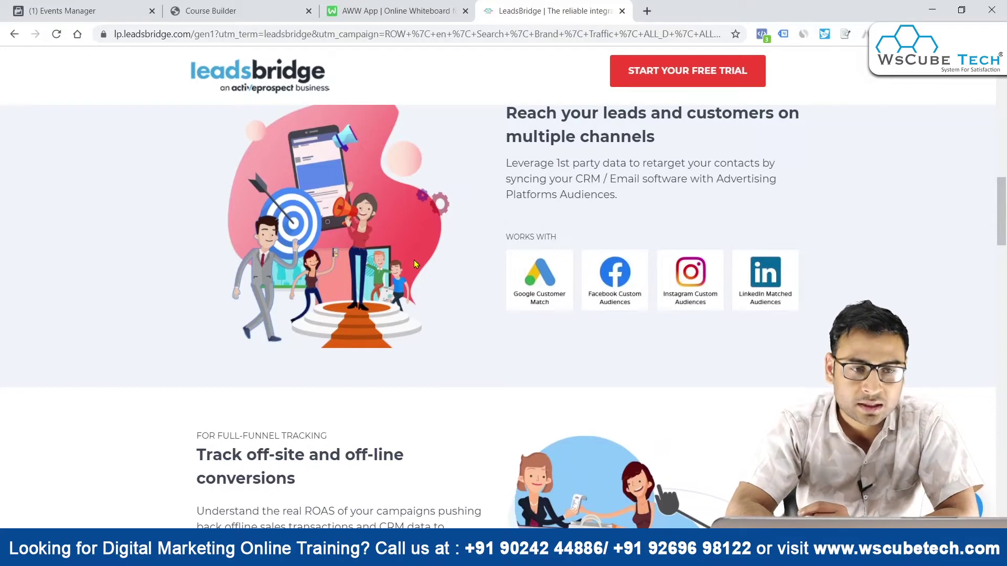
{"action": "scroll", "coordinate": [413, 262], "scroll_direction": "up", "scroll_amount": 2}
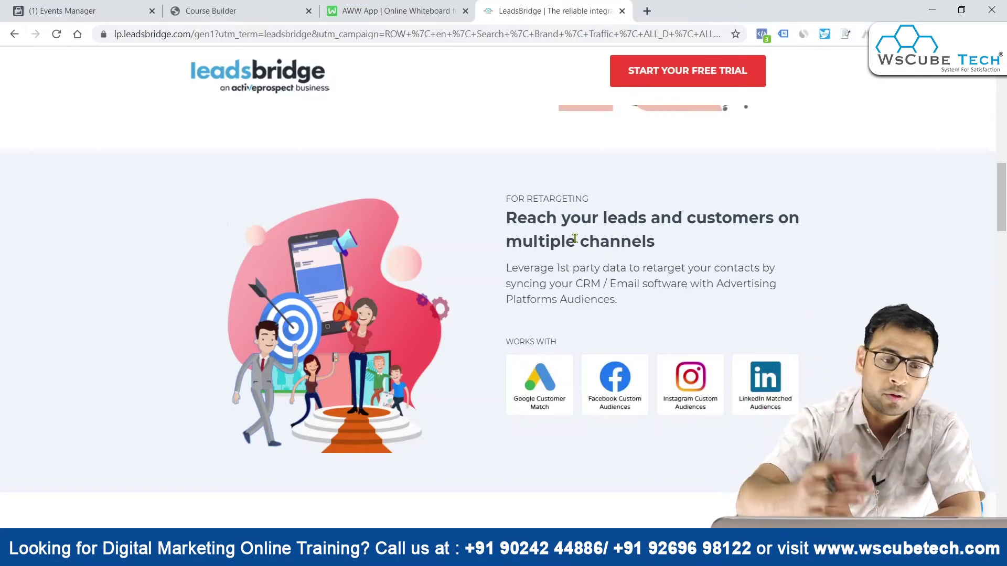
{"action": "scroll", "coordinate": [629, 316], "scroll_direction": "down", "scroll_amount": 1}
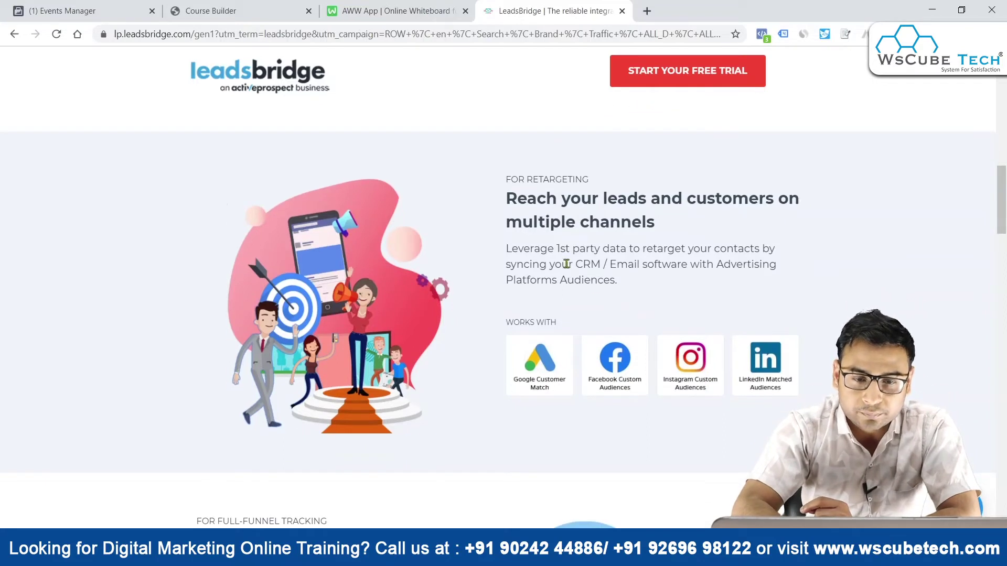
{"action": "left_click_drag", "start_coordinate": [539, 252], "coordinate": [608, 250]}
{"action": "left_click", "coordinate": [655, 267]}
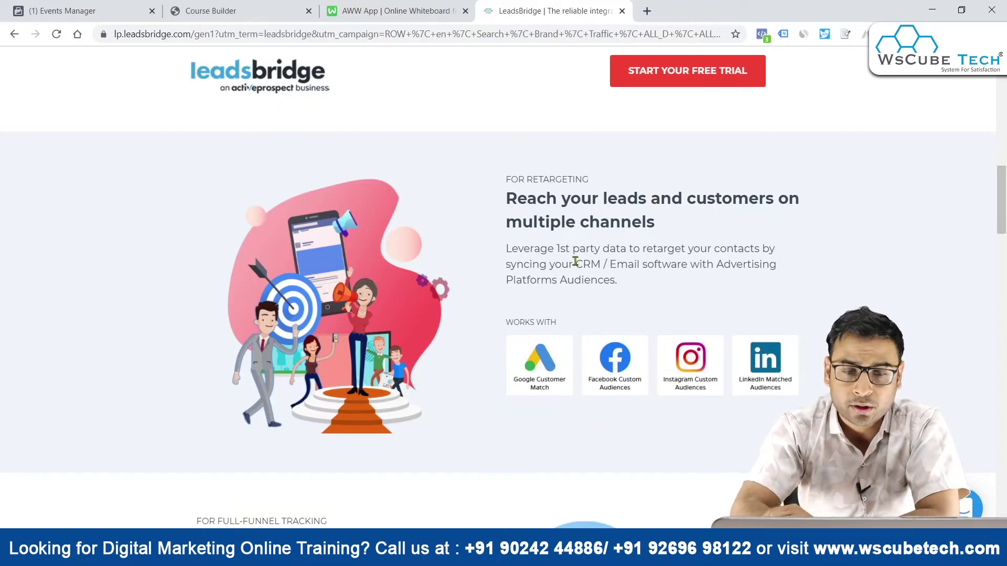
{"action": "left_click_drag", "start_coordinate": [575, 263], "coordinate": [675, 261]}
{"action": "left_click", "coordinate": [655, 299]}
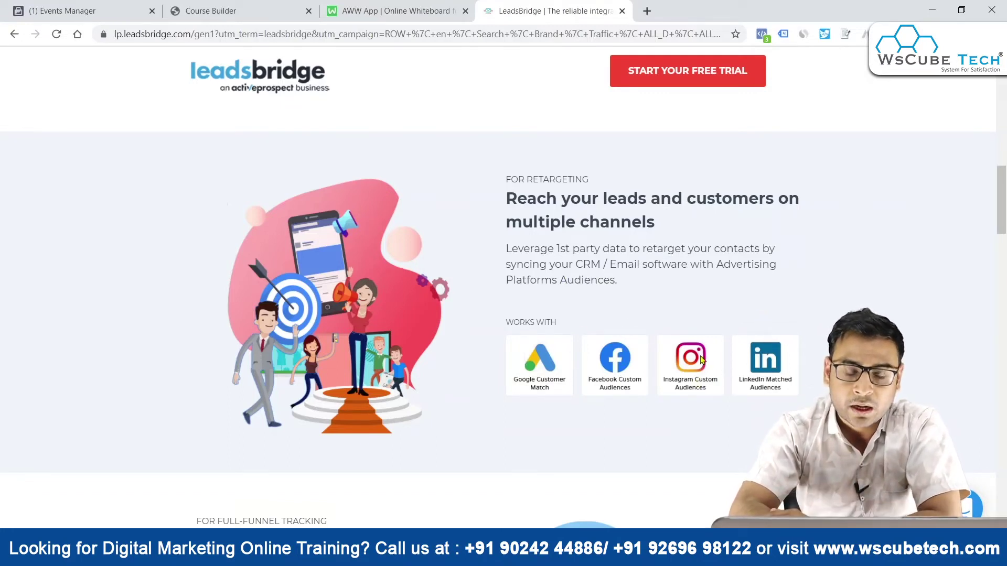
{"action": "scroll", "coordinate": [614, 394], "scroll_direction": "down", "scroll_amount": 1}
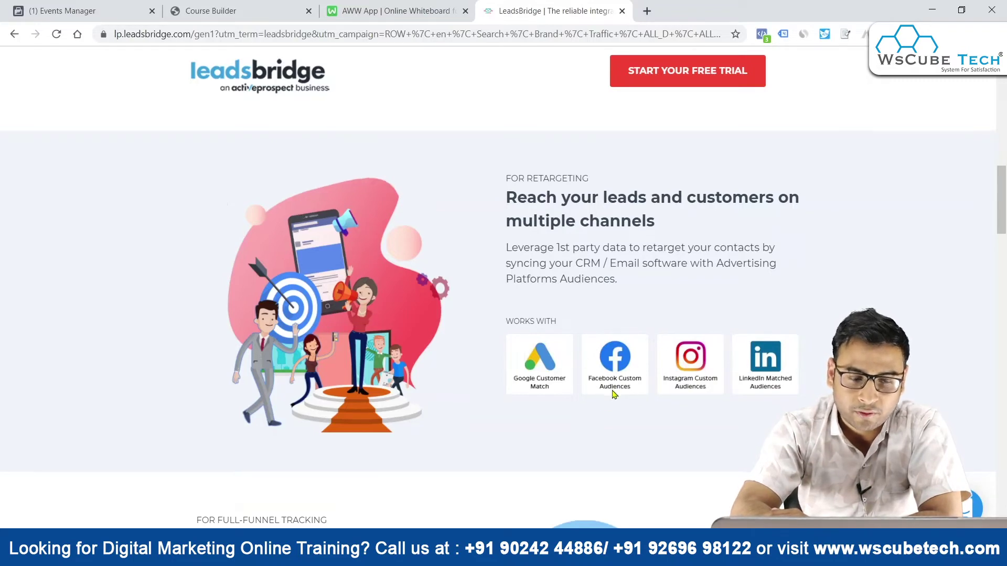
{"action": "scroll", "coordinate": [613, 394], "scroll_direction": "down", "scroll_amount": 4}
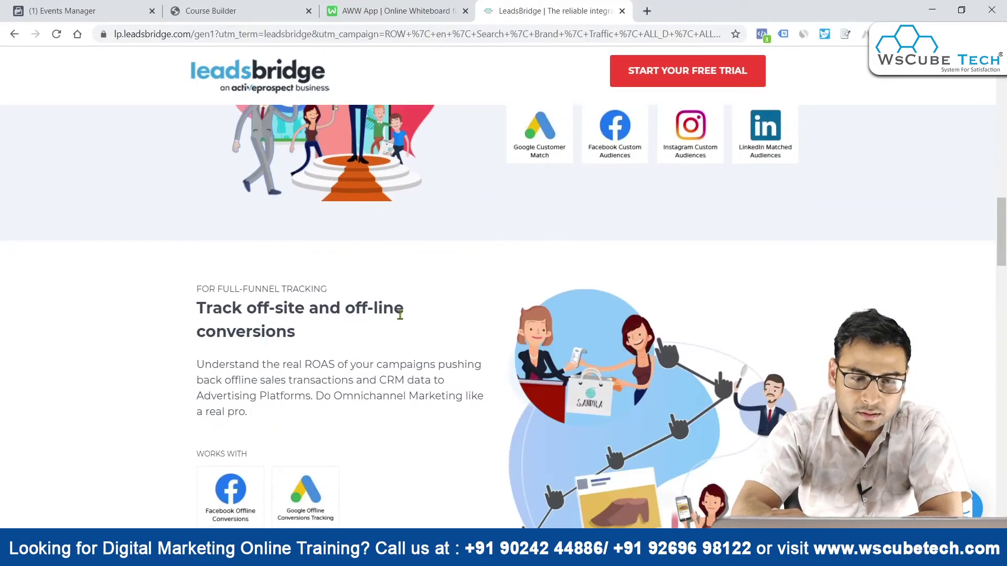
{"action": "scroll", "coordinate": [399, 396], "scroll_direction": "down", "scroll_amount": 4}
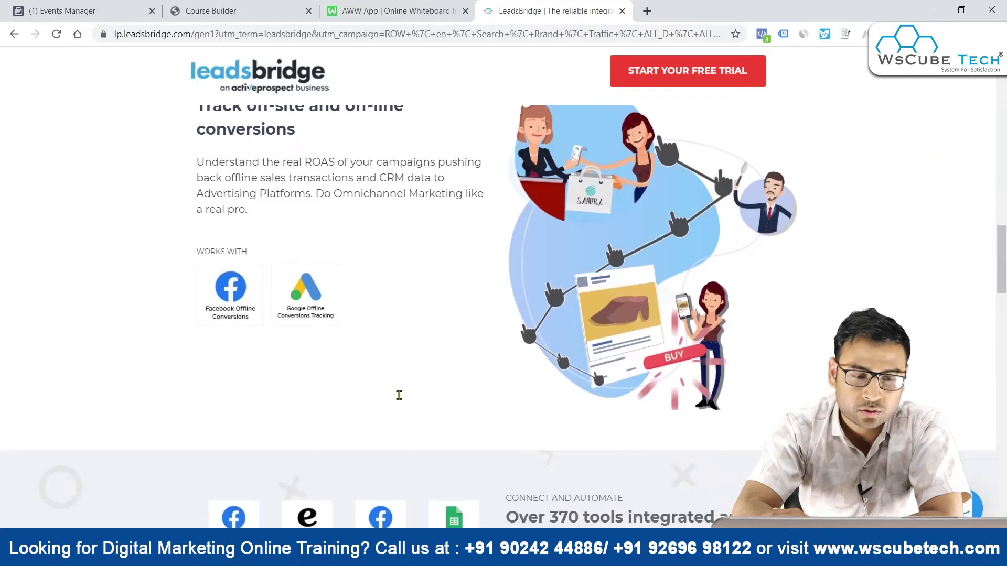
{"action": "scroll", "coordinate": [292, 340], "scroll_direction": "down", "scroll_amount": 4}
{"action": "scroll", "coordinate": [290, 340], "scroll_direction": "down", "scroll_amount": 2}
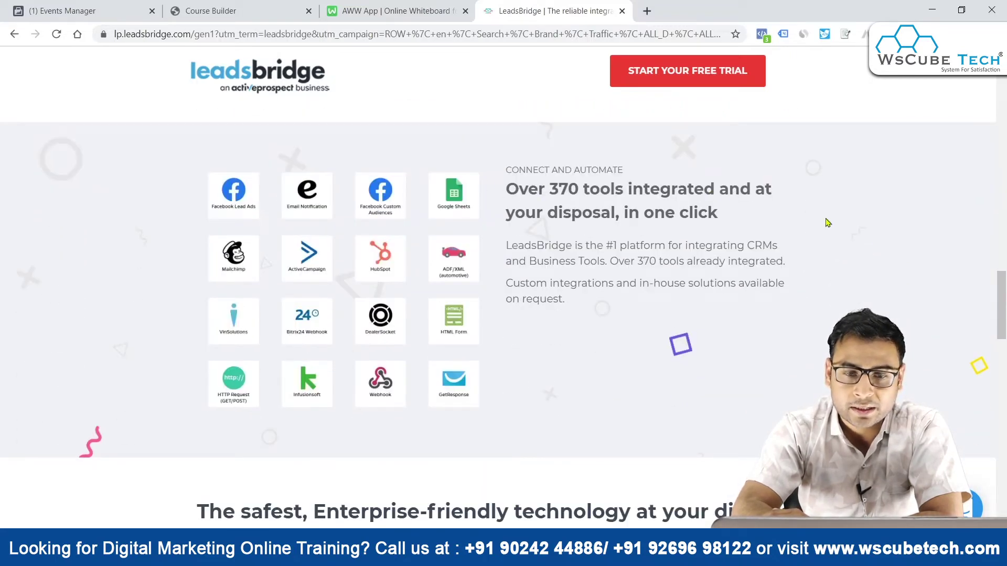
{"action": "scroll", "coordinate": [586, 325], "scroll_direction": "down", "scroll_amount": 2}
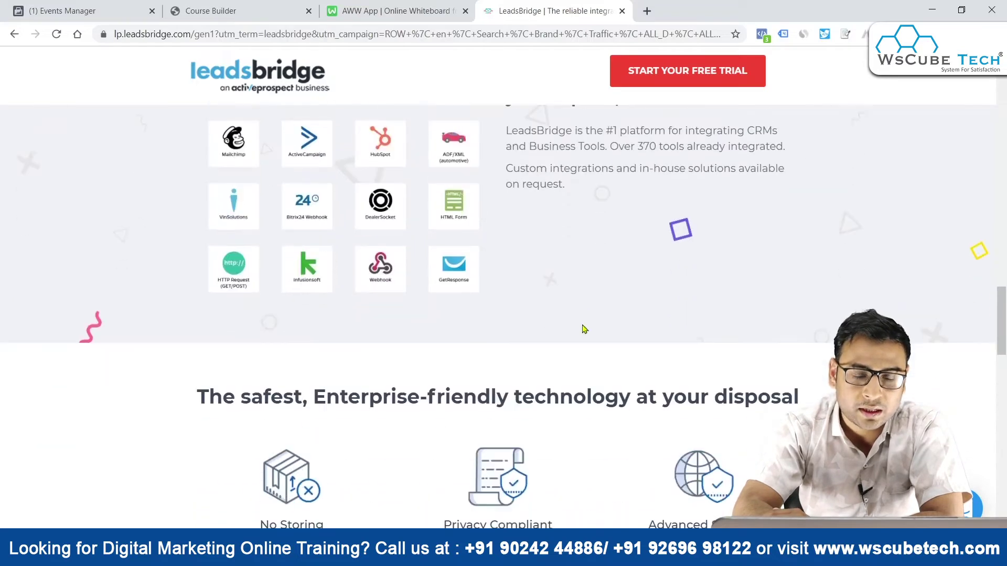
{"action": "scroll", "coordinate": [444, 378], "scroll_direction": "down", "scroll_amount": 8}
{"action": "scroll", "coordinate": [444, 379], "scroll_direction": "up", "scroll_amount": 10}
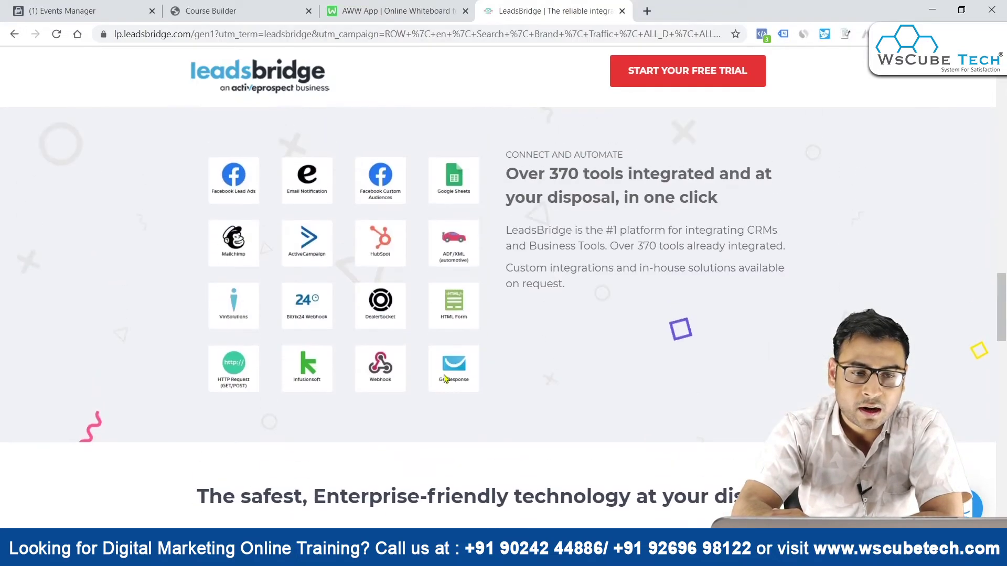
{"action": "scroll", "coordinate": [444, 378], "scroll_direction": "up", "scroll_amount": 4}
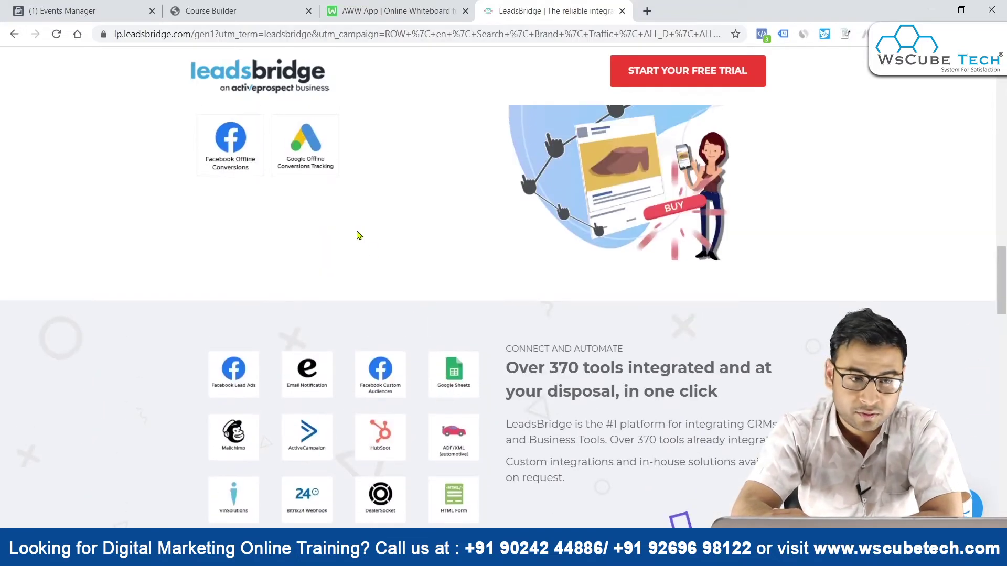
{"action": "scroll", "coordinate": [294, 158], "scroll_direction": "down", "scroll_amount": 3}
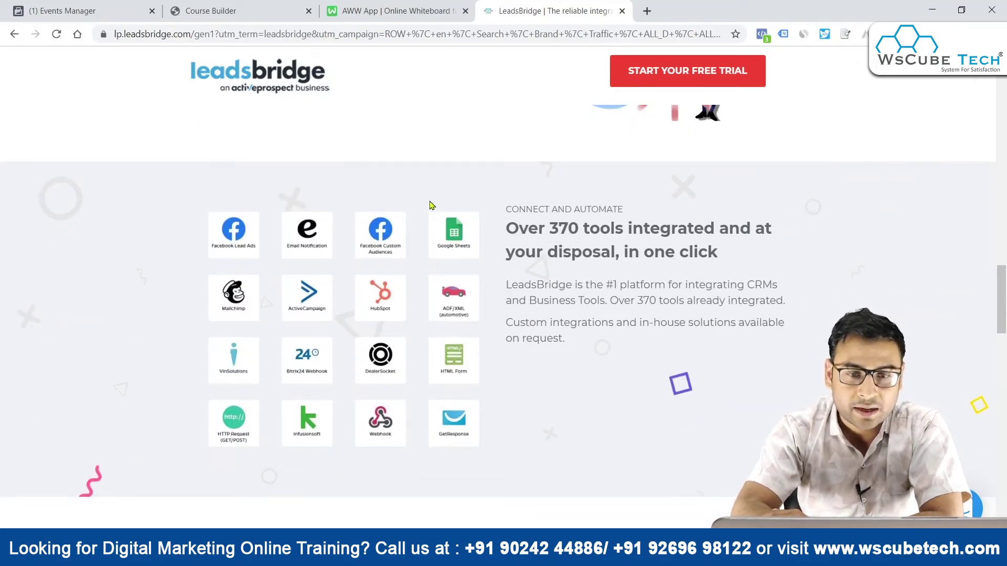
{"action": "scroll", "coordinate": [525, 289], "scroll_direction": "down", "scroll_amount": 15}
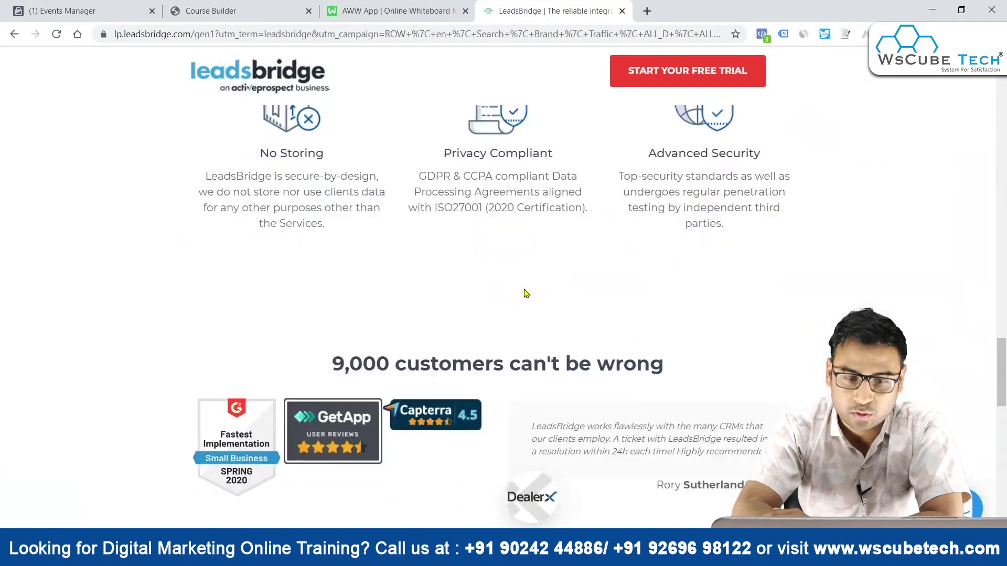
{"action": "scroll", "coordinate": [526, 293], "scroll_direction": "down", "scroll_amount": 4}
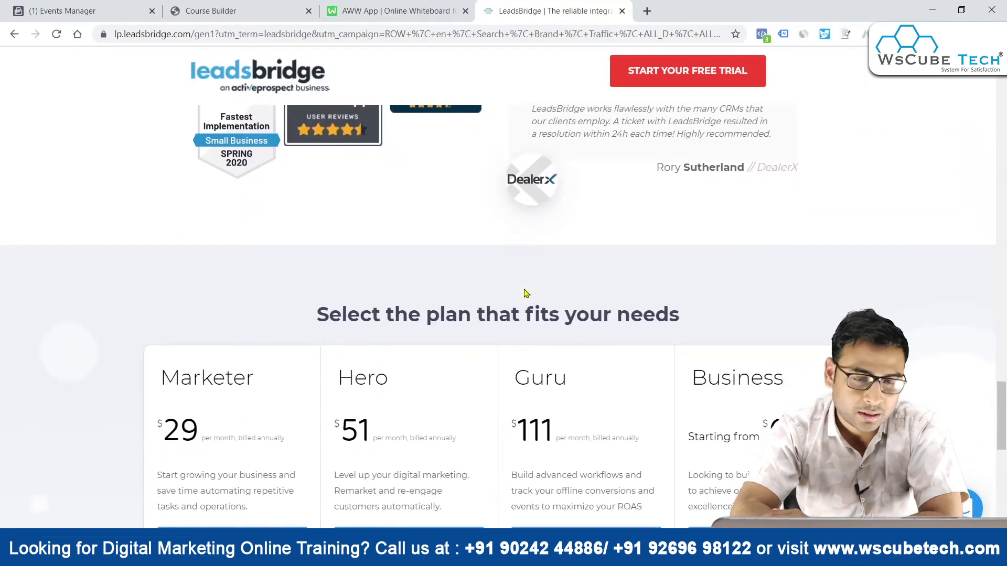
{"action": "scroll", "coordinate": [526, 292], "scroll_direction": "down", "scroll_amount": 11}
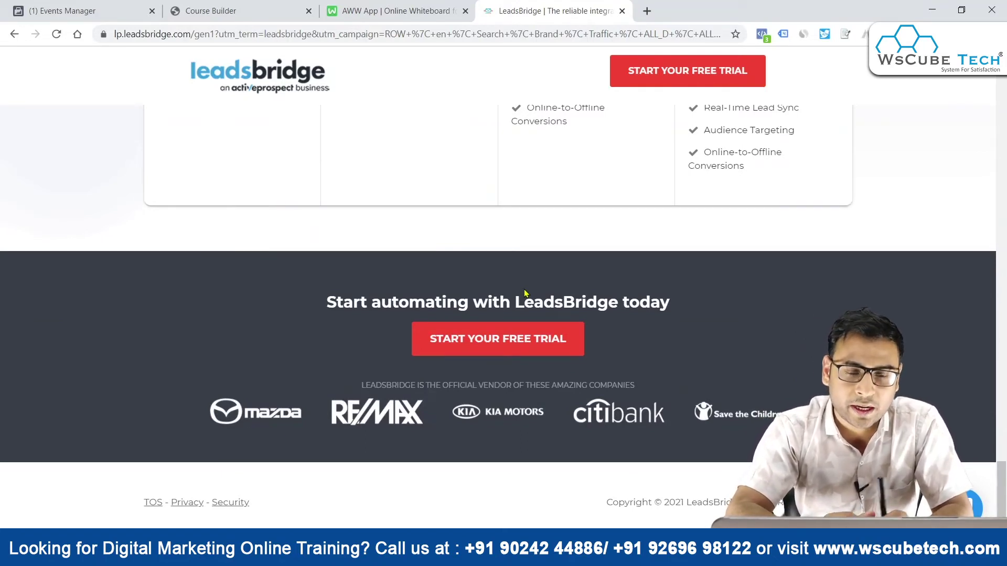
- Start the LeadsBridge free-trial sign-up checkout, then go back to the Events Manager tab
{"action": "left_click", "coordinate": [493, 326]}
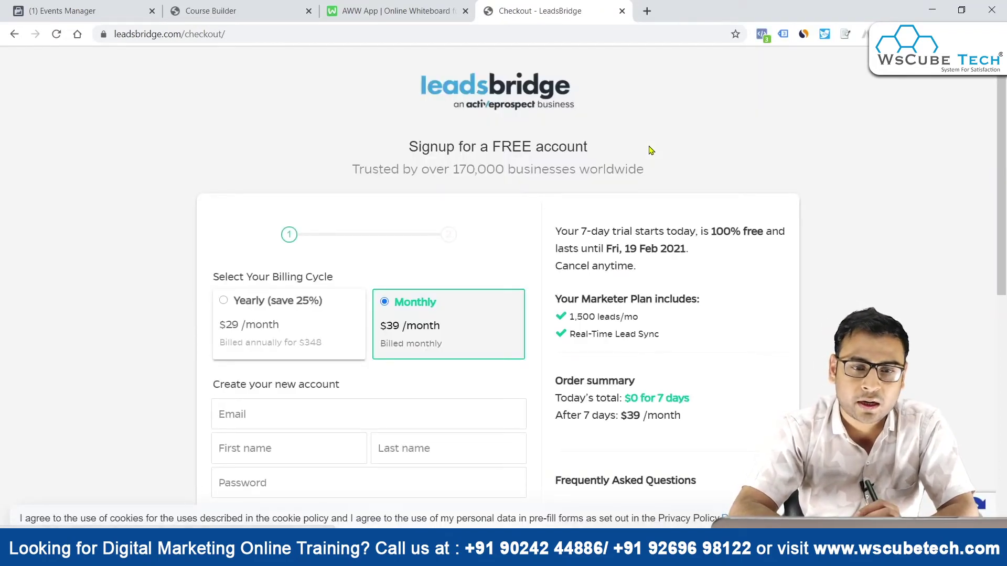
{"action": "left_click", "coordinate": [86, 7]}
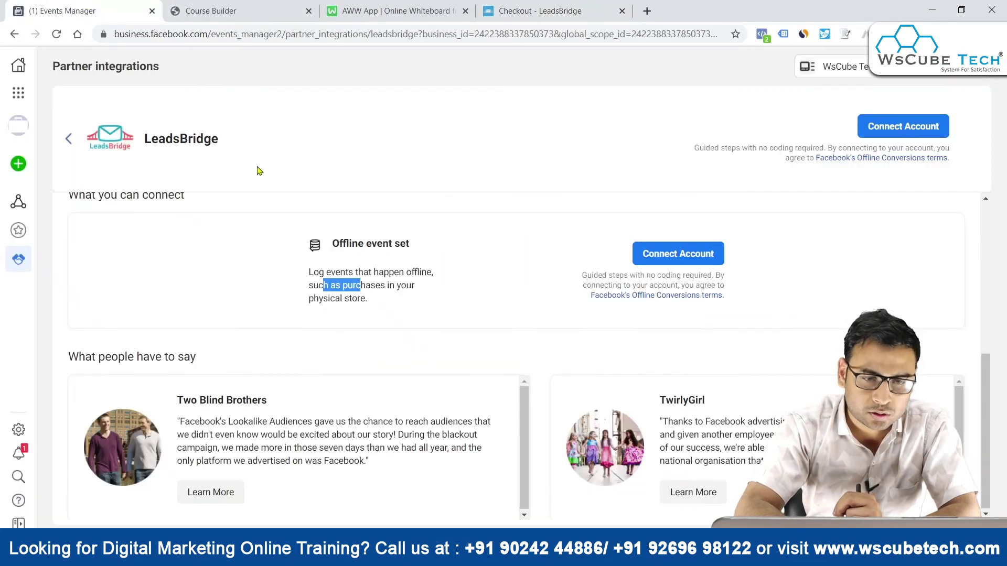
- Go back to Partner integrations and scroll to the Customer data and Data connection platforms rows
{"action": "left_click", "coordinate": [19, 264]}
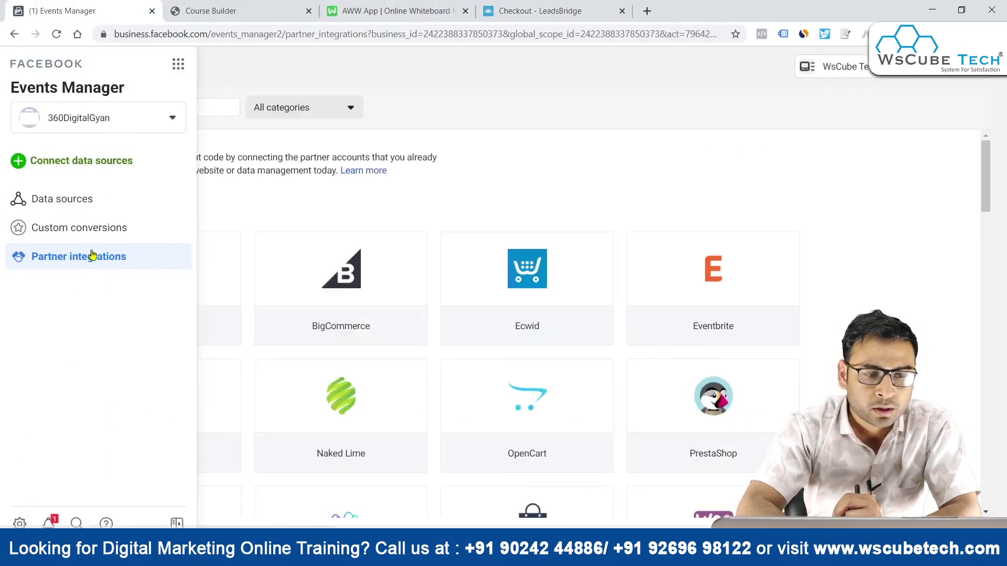
{"action": "scroll", "coordinate": [383, 262], "scroll_direction": "down", "scroll_amount": 10}
{"action": "scroll", "coordinate": [383, 262], "scroll_direction": "down", "scroll_amount": 4}
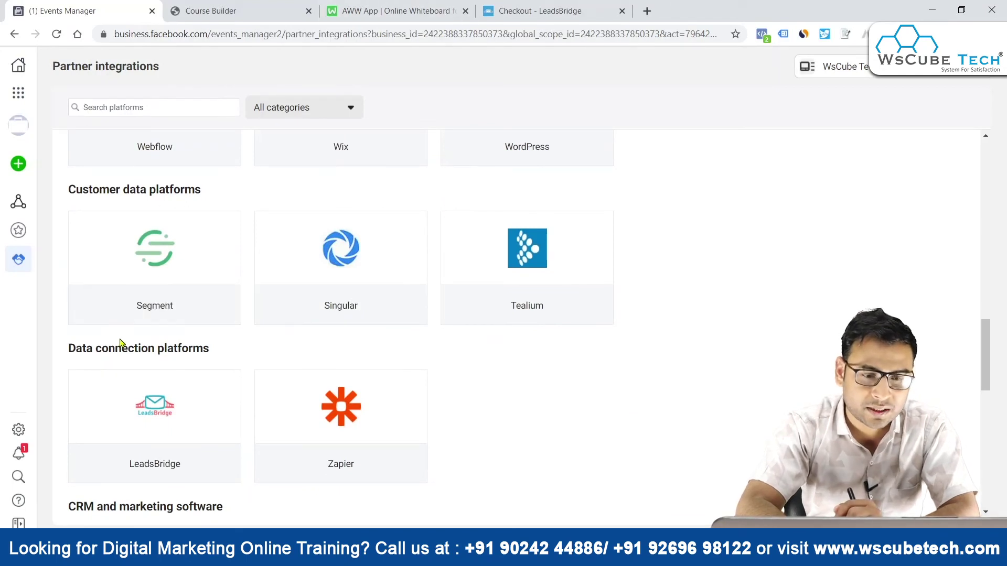
{"action": "scroll", "coordinate": [361, 351], "scroll_direction": "down", "scroll_amount": 2}
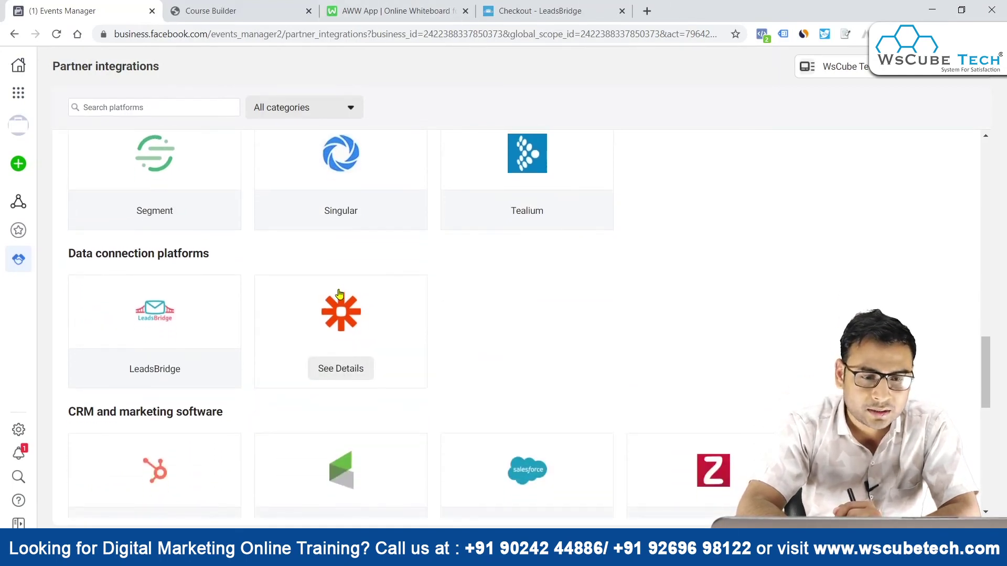
{"action": "left_click", "coordinate": [646, 10]}
- Search Google for 'segment tool' and open the segment.com homepage in a new tab
{"action": "type", "text": "segment tool"}
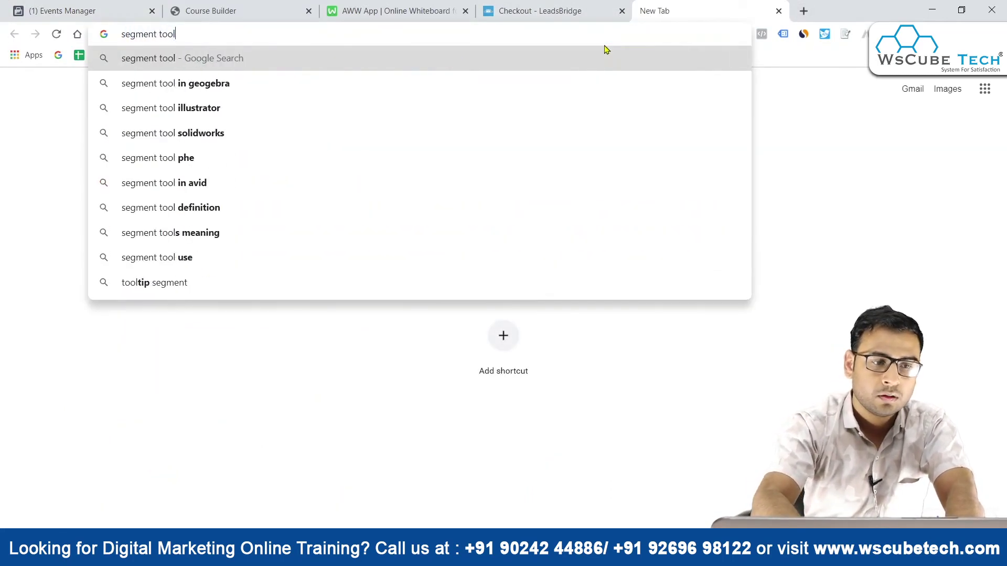
{"action": "key", "text": "Return"}
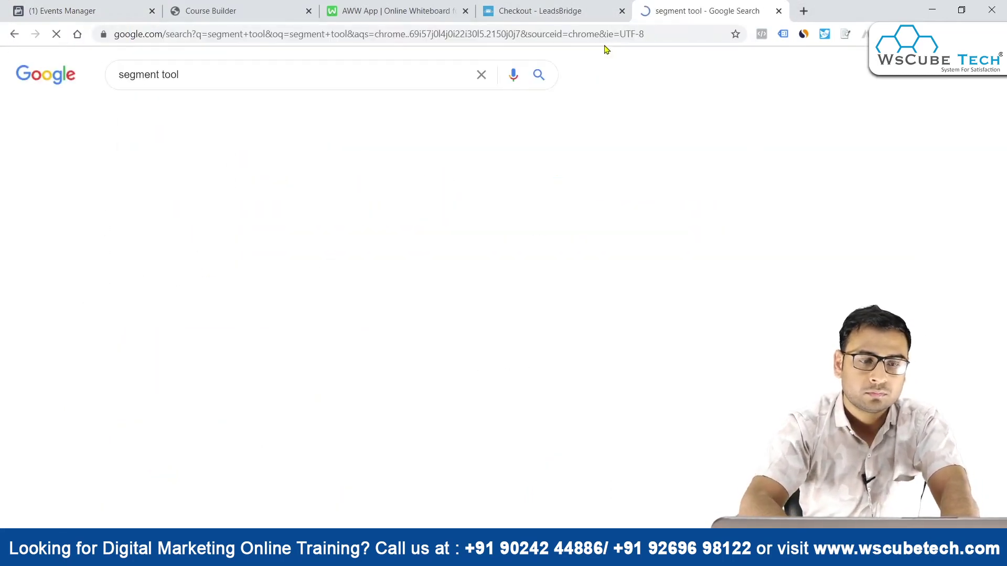
{"action": "left_click", "coordinate": [288, 186], "text": "ctrl"}
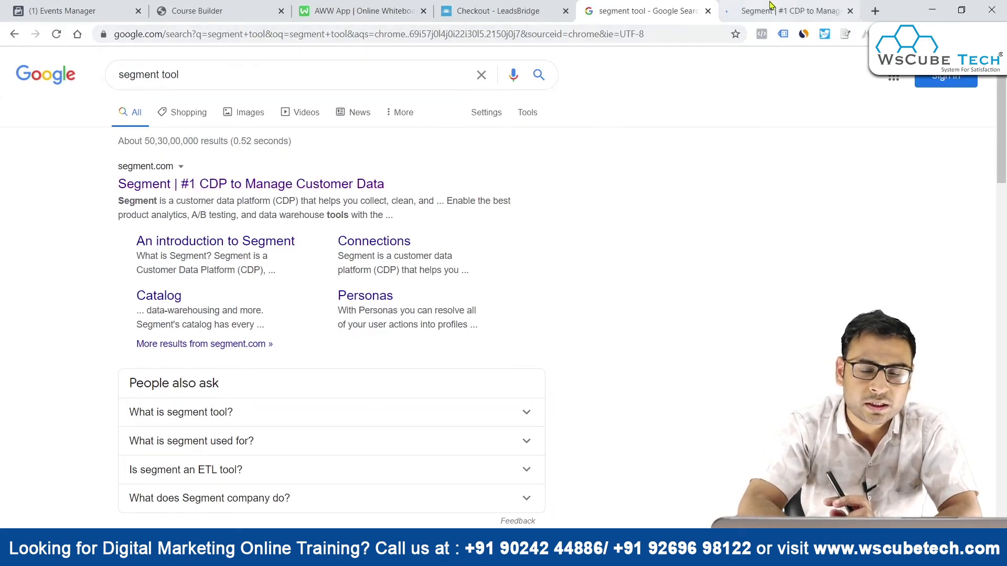
{"action": "left_click", "coordinate": [795, 6]}
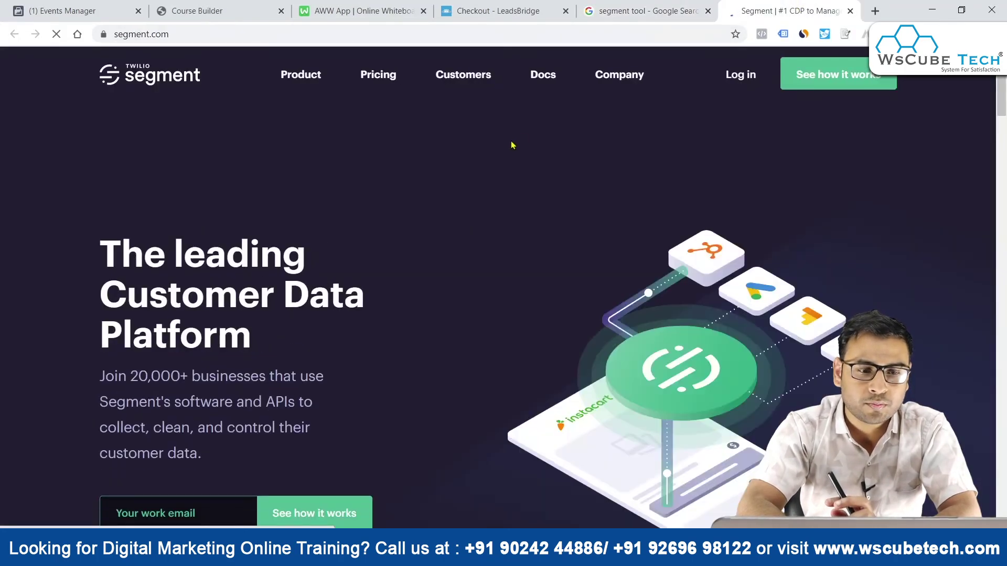
{"action": "scroll", "coordinate": [476, 259], "scroll_direction": "down", "scroll_amount": 2}
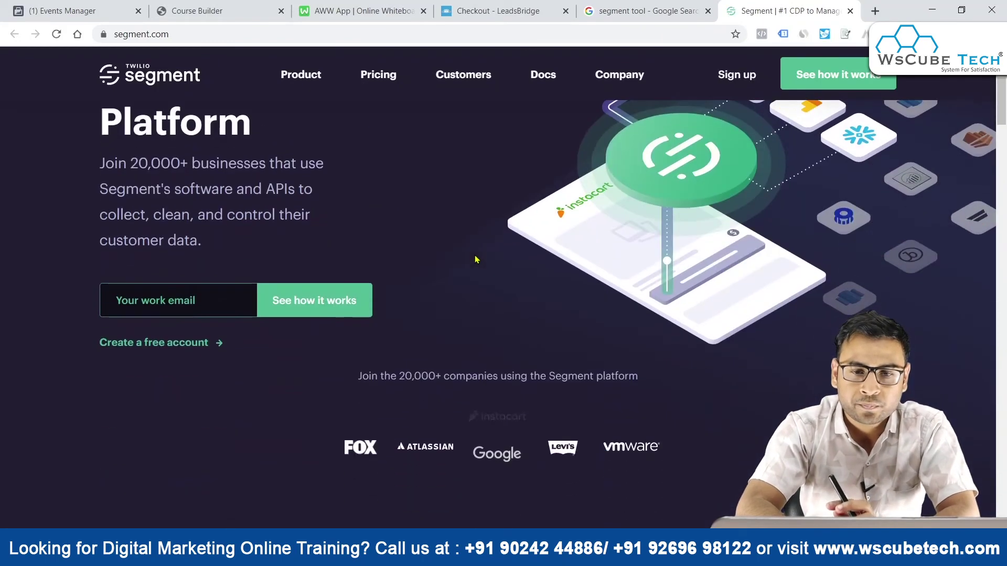
{"action": "scroll", "coordinate": [649, 217], "scroll_direction": "up", "scroll_amount": 1}
{"action": "scroll", "coordinate": [649, 216], "scroll_direction": "up", "scroll_amount": 2}
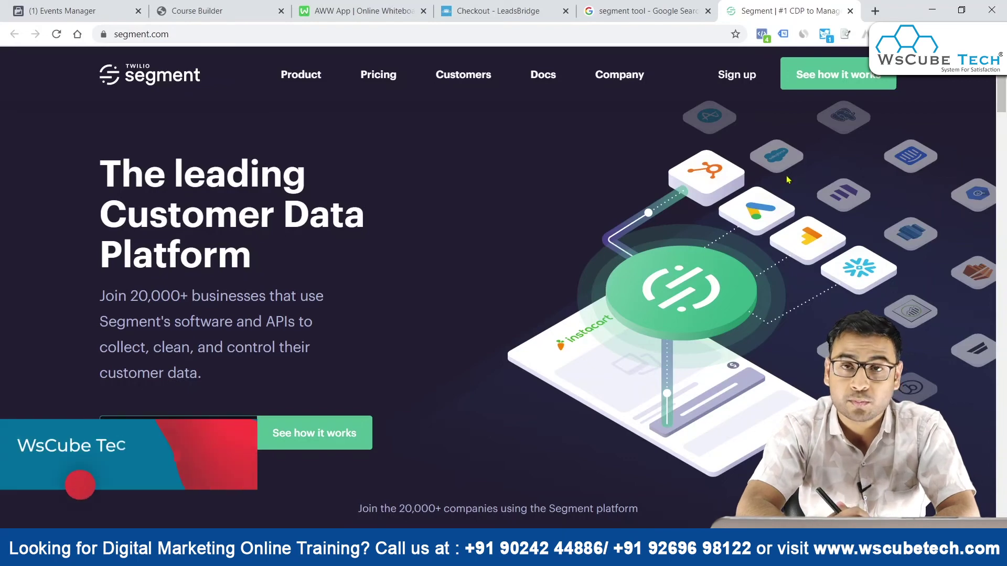
{"action": "scroll", "coordinate": [499, 373], "scroll_direction": "down", "scroll_amount": 4}
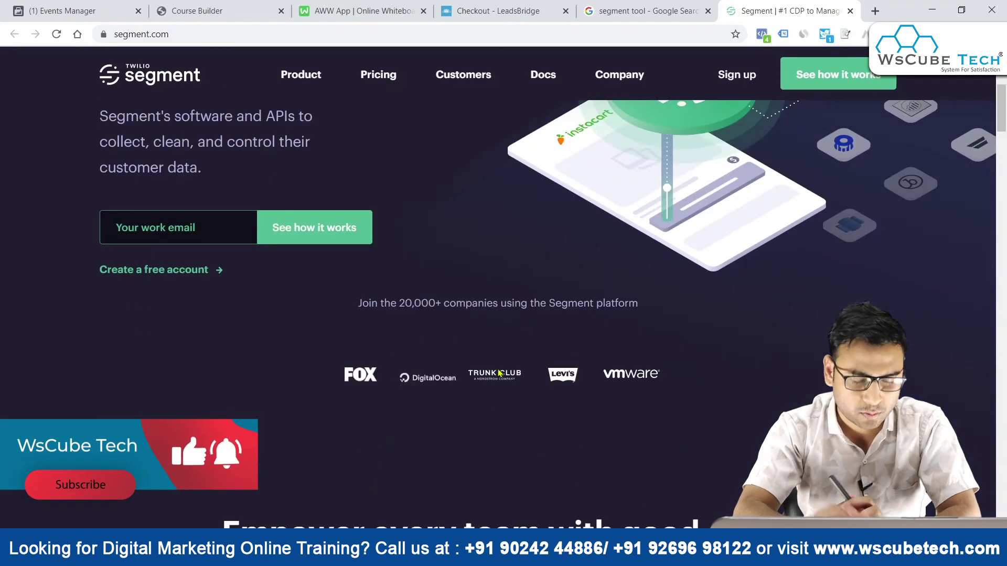
{"action": "scroll", "coordinate": [499, 374], "scroll_direction": "down", "scroll_amount": 7}
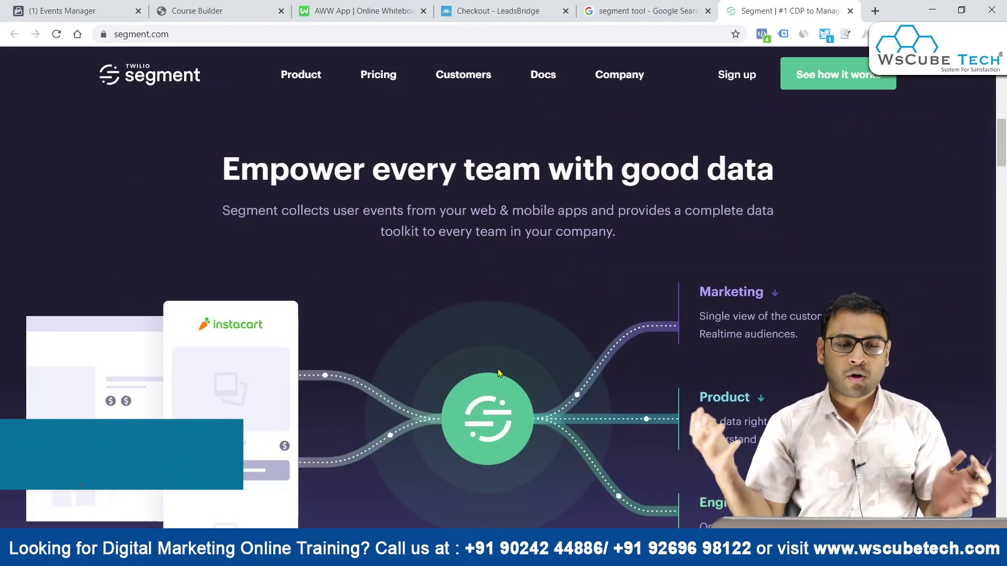
{"action": "scroll", "coordinate": [499, 373], "scroll_direction": "down", "scroll_amount": 3}
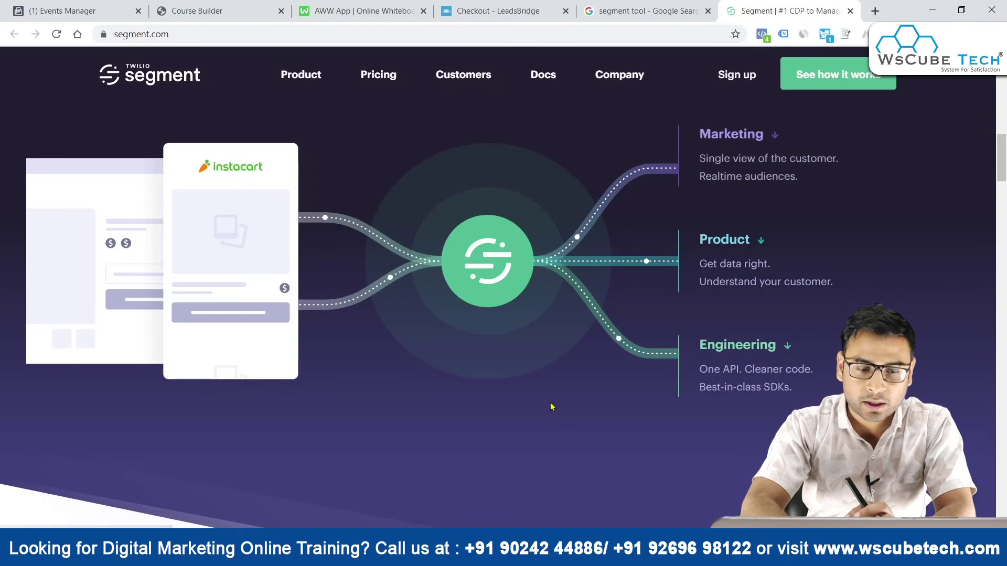
{"action": "scroll", "coordinate": [552, 407], "scroll_direction": "down", "scroll_amount": 7}
{"action": "scroll", "coordinate": [552, 407], "scroll_direction": "down", "scroll_amount": 7}
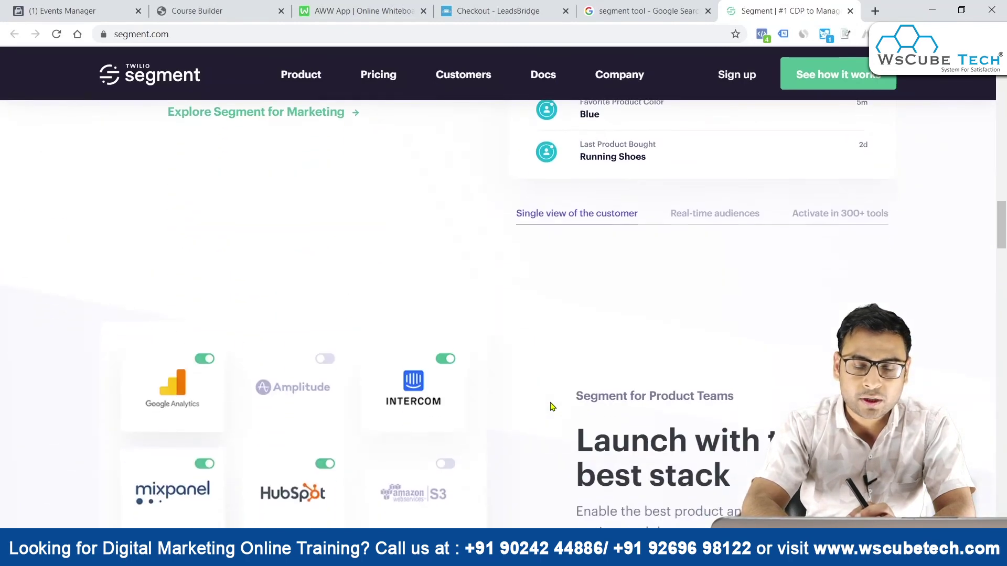
{"action": "scroll", "coordinate": [551, 407], "scroll_direction": "down", "scroll_amount": 2}
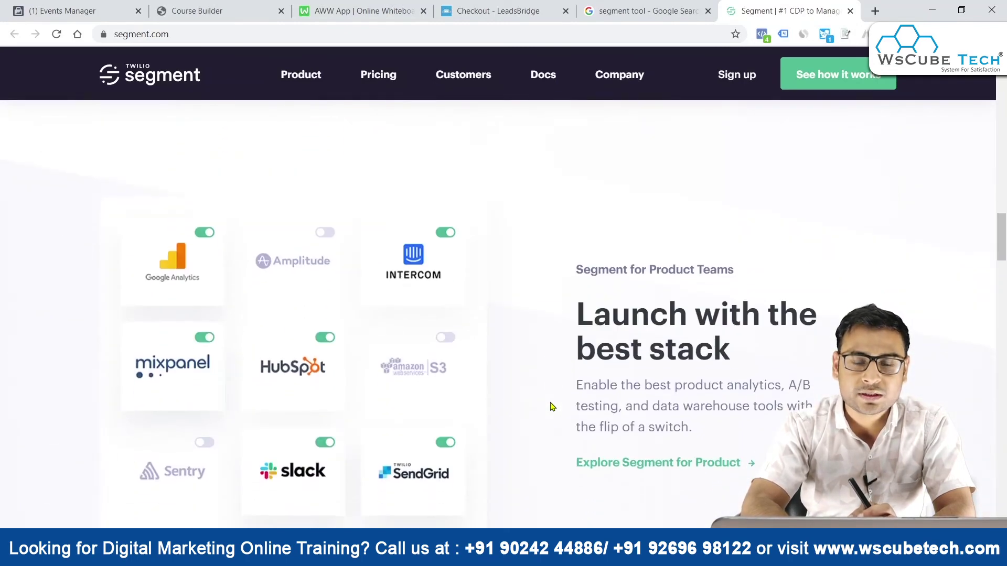